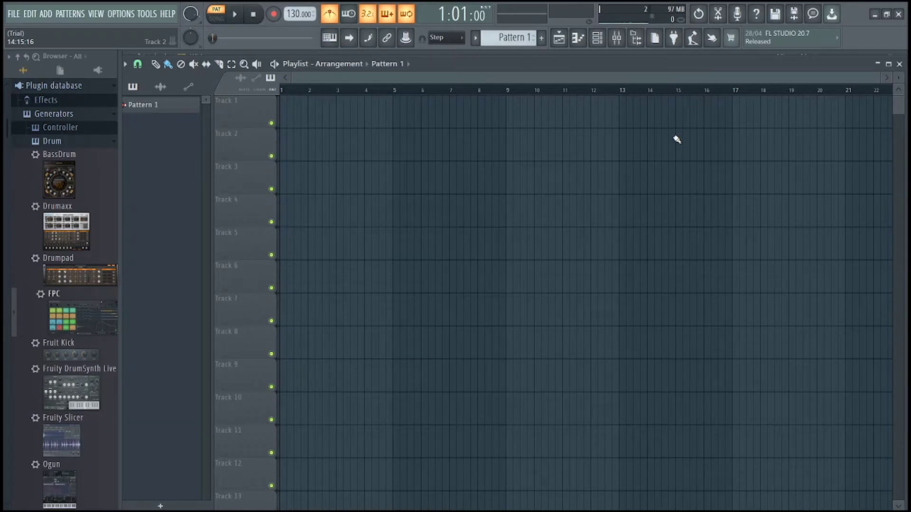
- In the MIDI settings, use the X4mini as output with master sync and as enabled input with the generic controller type
click(123, 14)
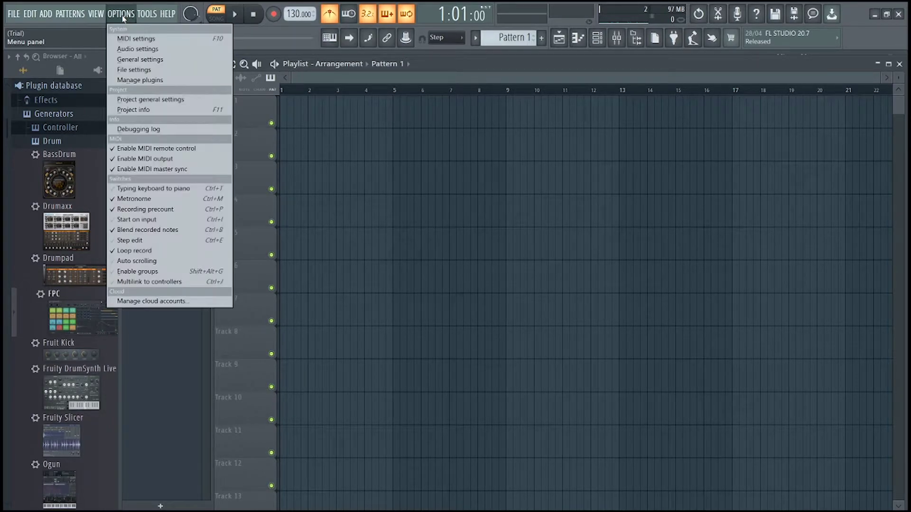
click(138, 40)
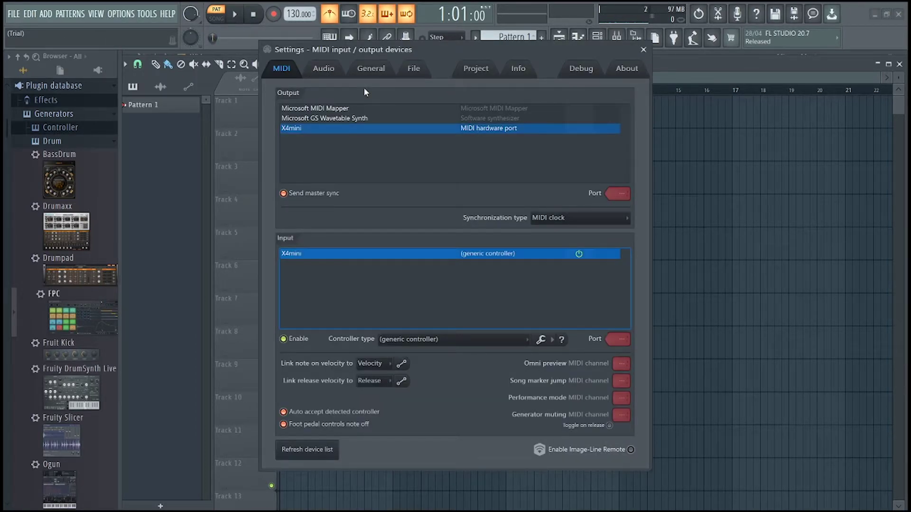
click(381, 129)
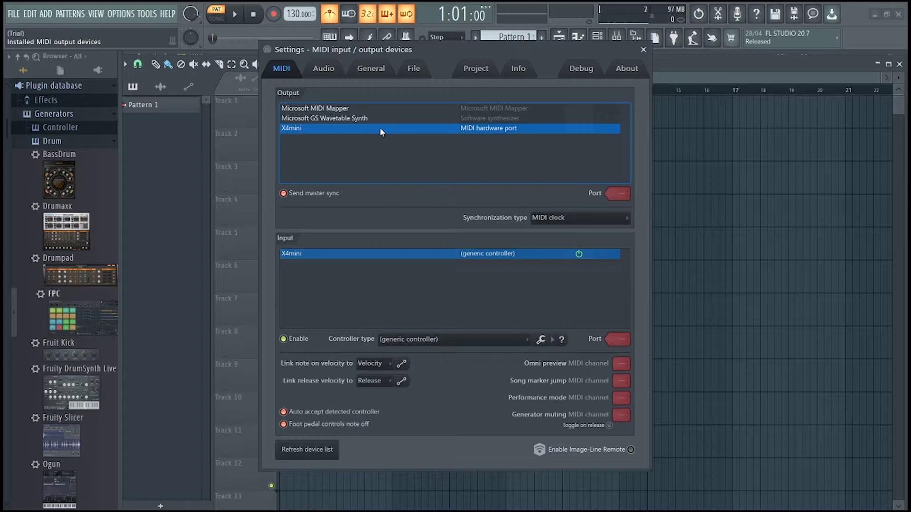
click(294, 198)
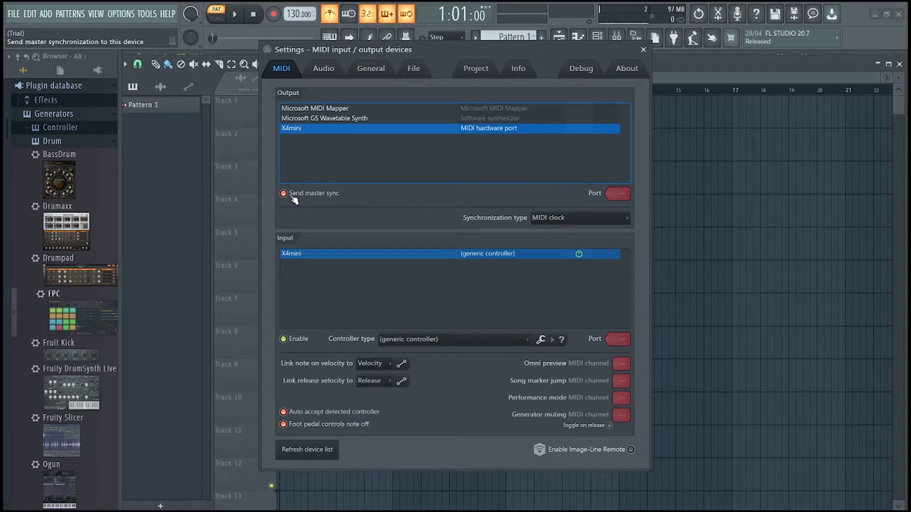
click(324, 254)
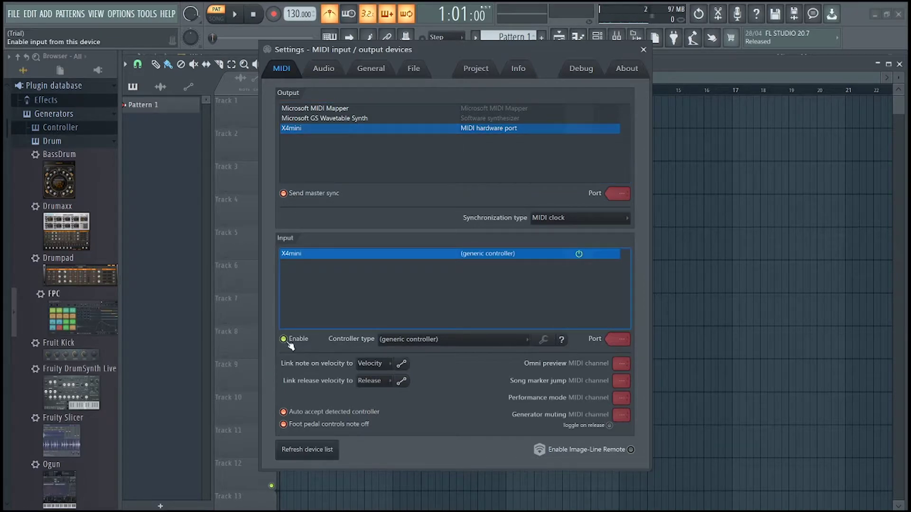
click(438, 341)
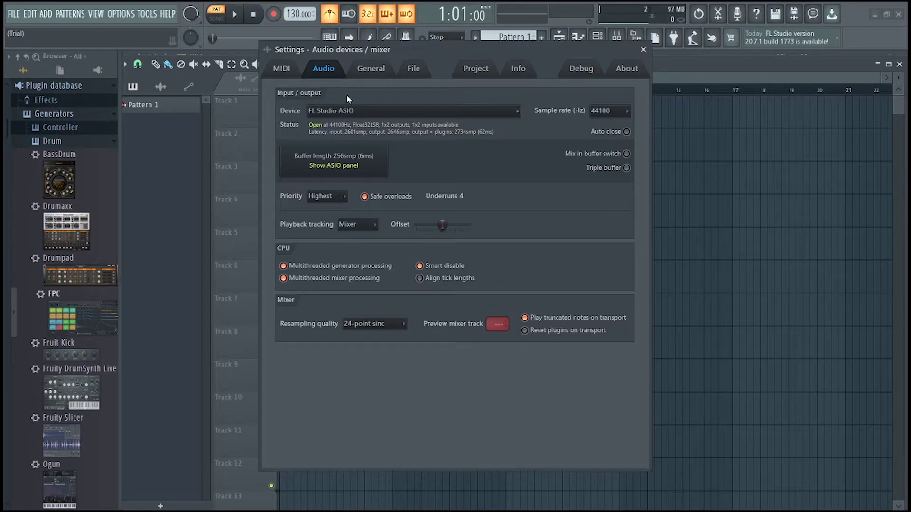
- Examine the list of available audio devices in the audio settings, then close the settings without changing the device
click(349, 110)
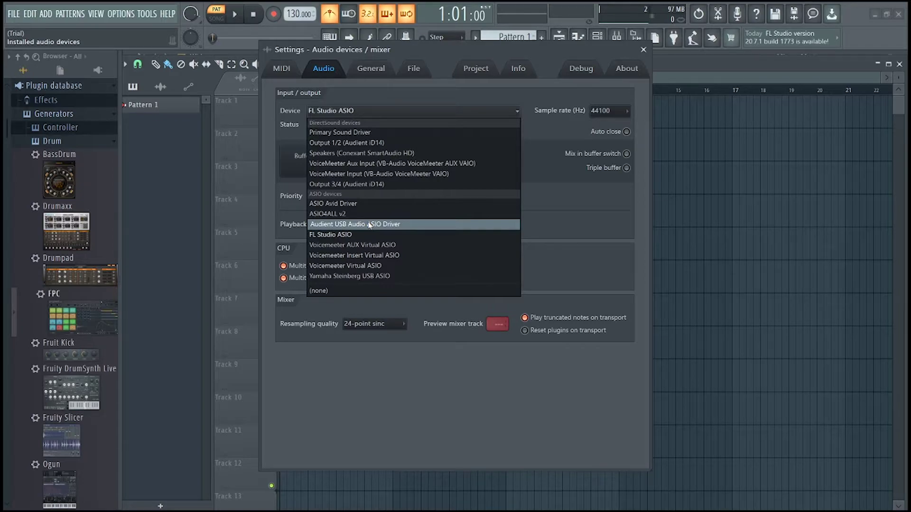
click(451, 69)
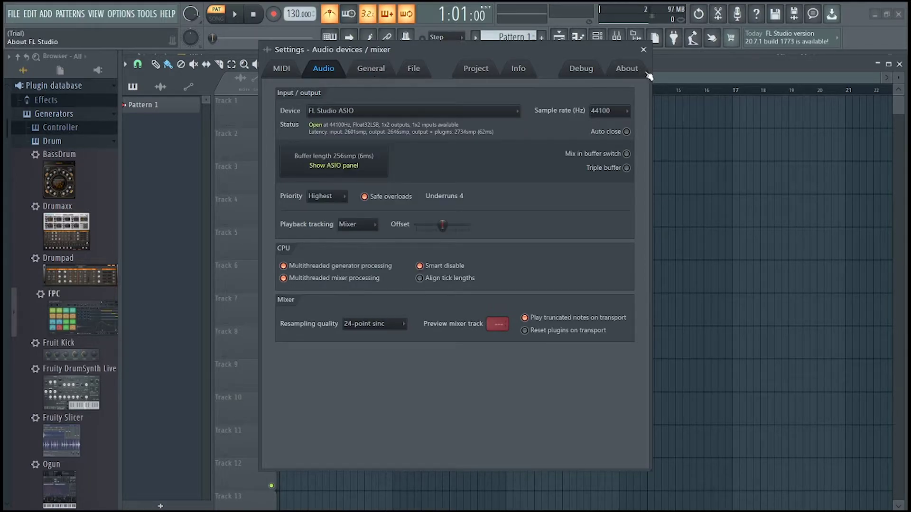
click(644, 50)
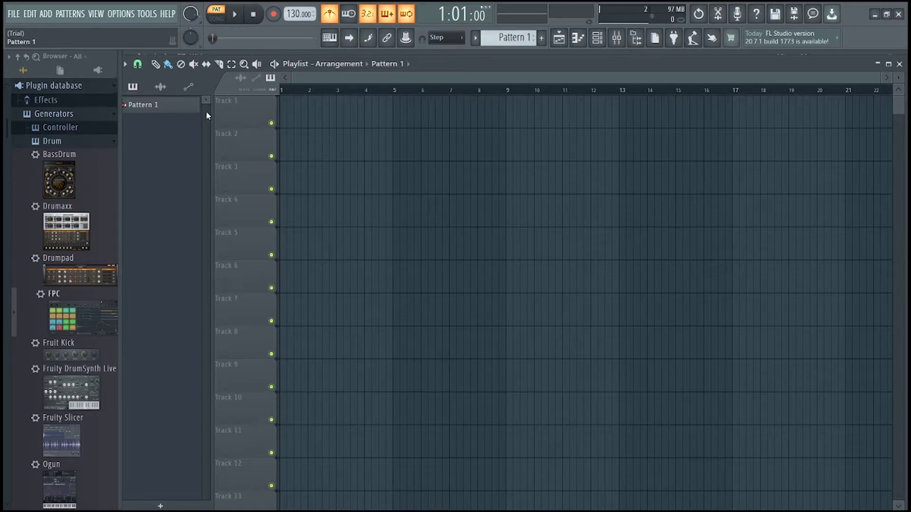
- Show the channel rack and replace the 808 Kick channel with the FL Keys generator from the Misc category
click(600, 41)
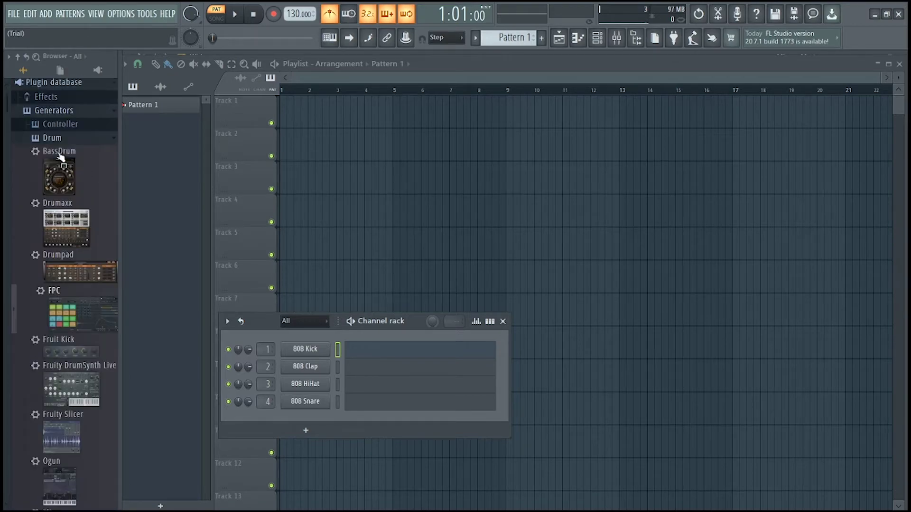
click(55, 142)
click(55, 155)
click(53, 237)
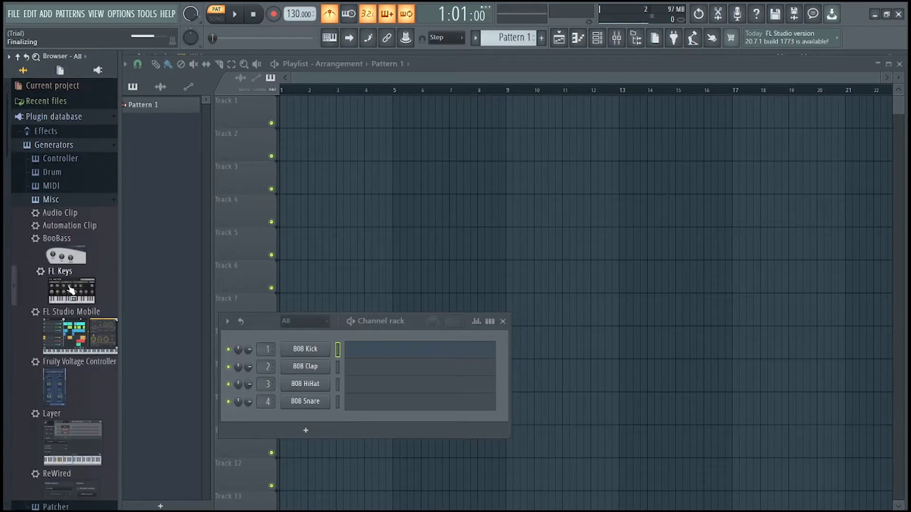
drag(71, 289, 306, 351)
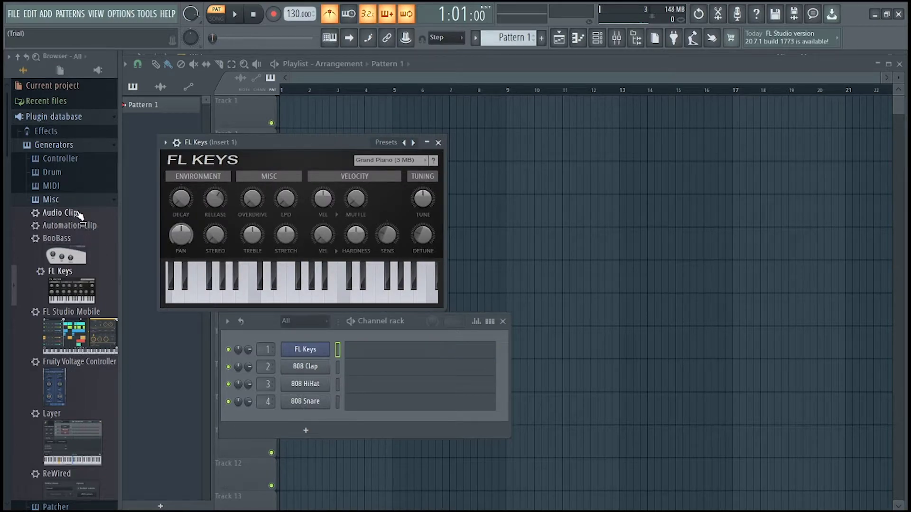
- Replace the 808 Clap channel with the FPC drum generator from the plugin database
scroll(80, 215, down, 5)
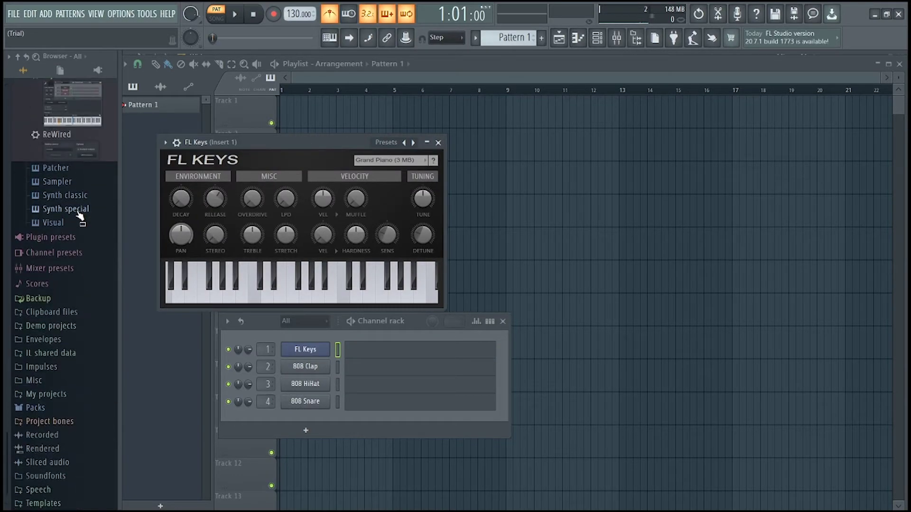
scroll(62, 180, up, 5)
click(62, 177)
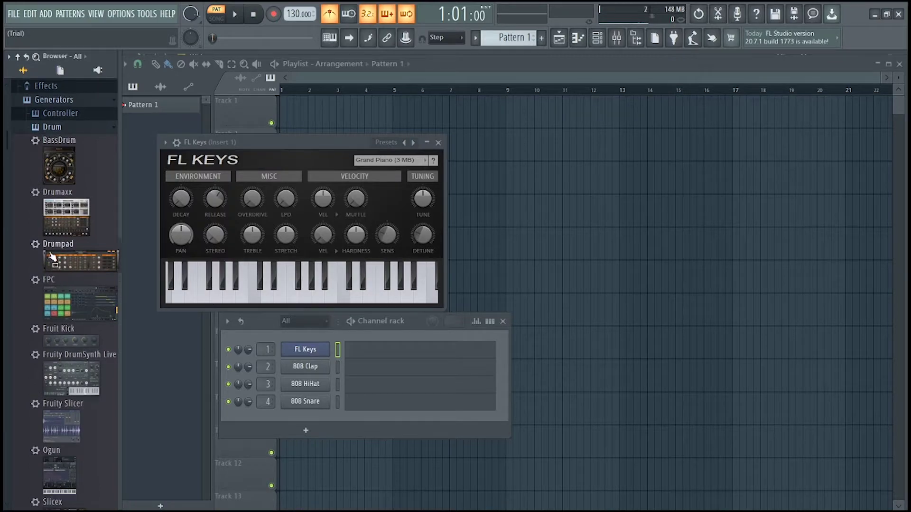
click(62, 295)
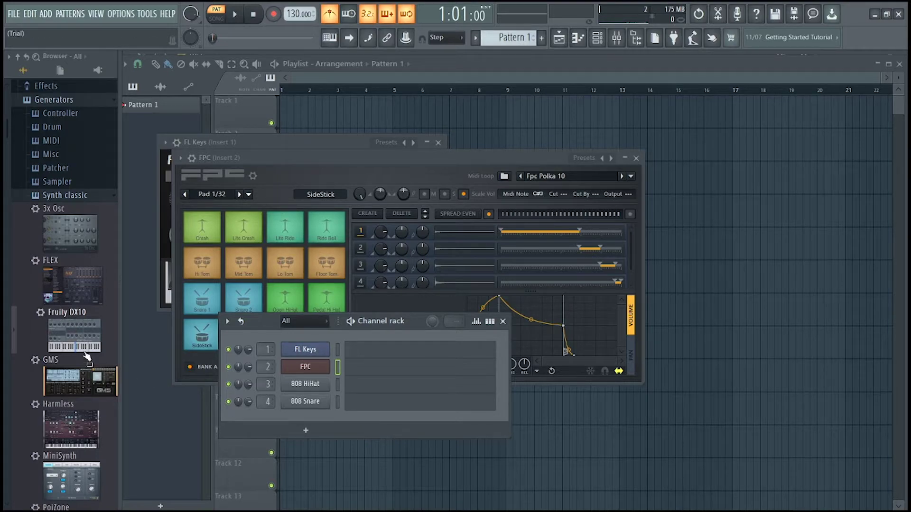
- Replace the 808 HiHat channel with the Fruity DX10 synth and bring the channel rack back to the front
drag(86, 345, 293, 382)
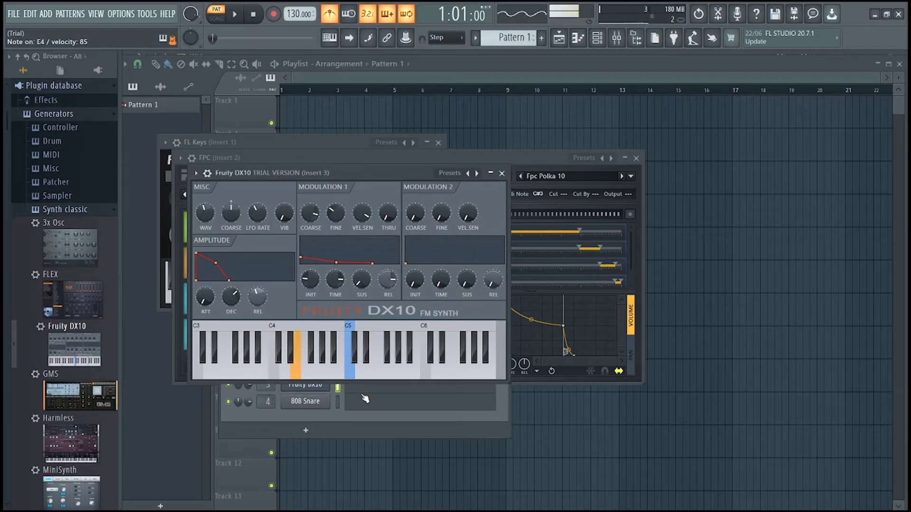
click(365, 398)
click(330, 387)
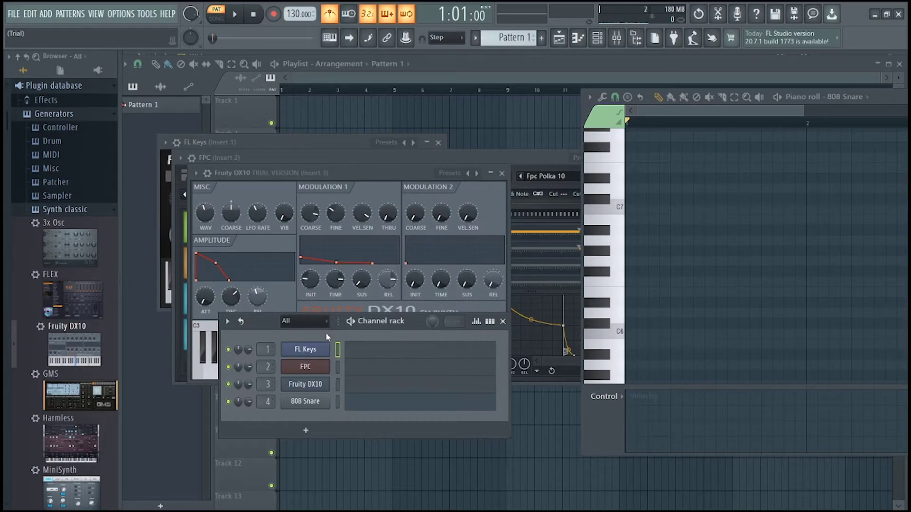
- Link the channel volumes of FL Keys, FPC and Fruity DX10 one after another to controls on the MIDI keyboard
right_click(251, 352)
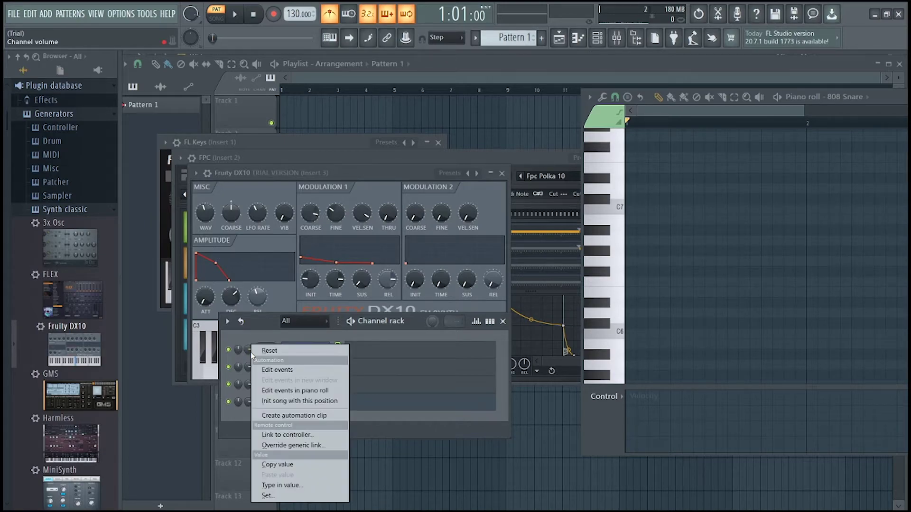
click(289, 435)
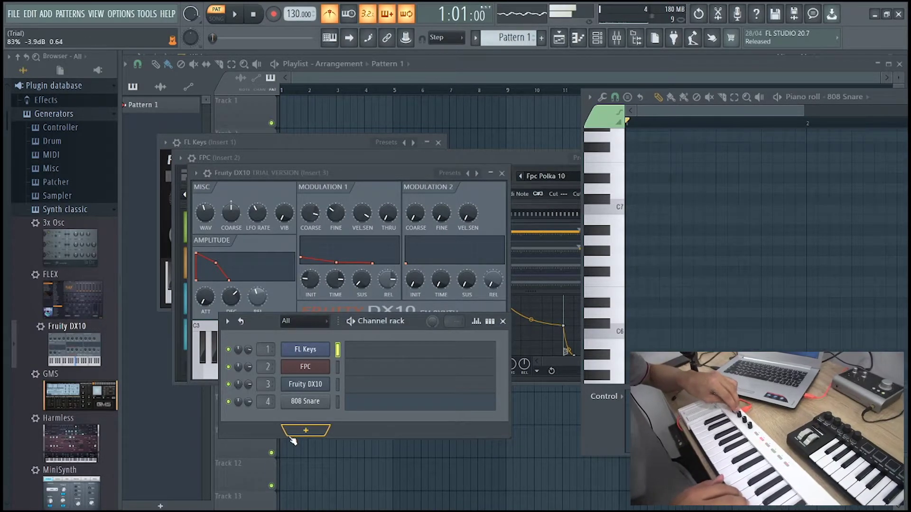
right_click(249, 366)
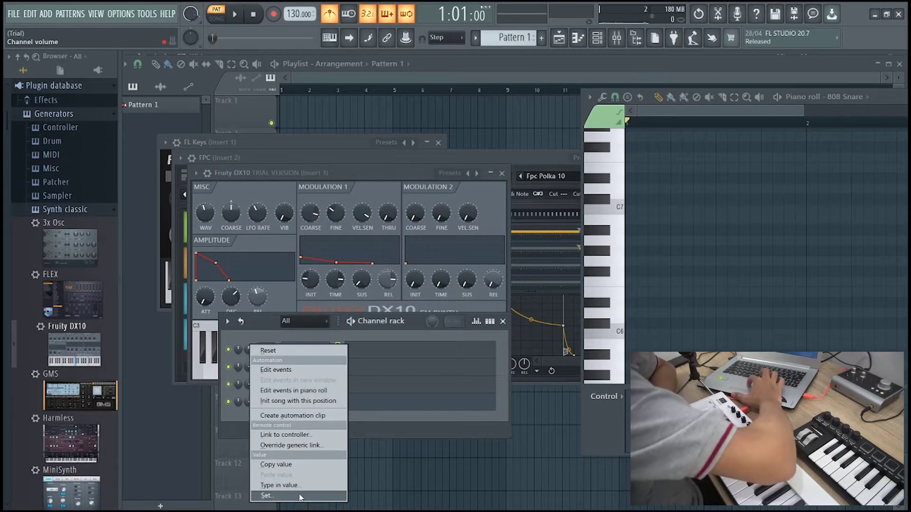
click(295, 434)
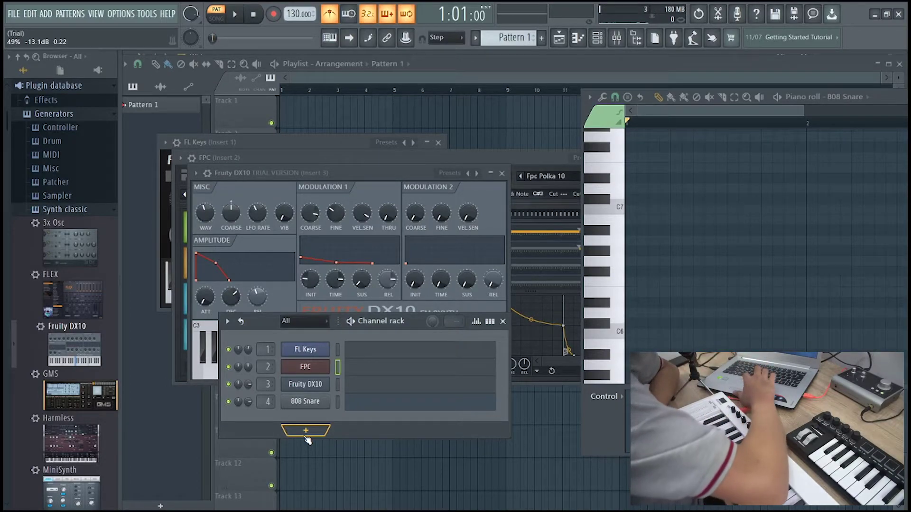
click(336, 386)
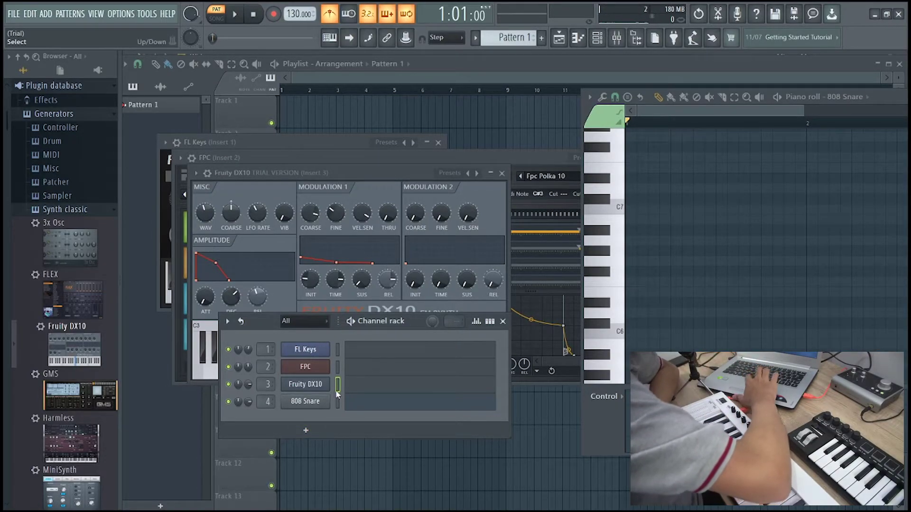
right_click(247, 385)
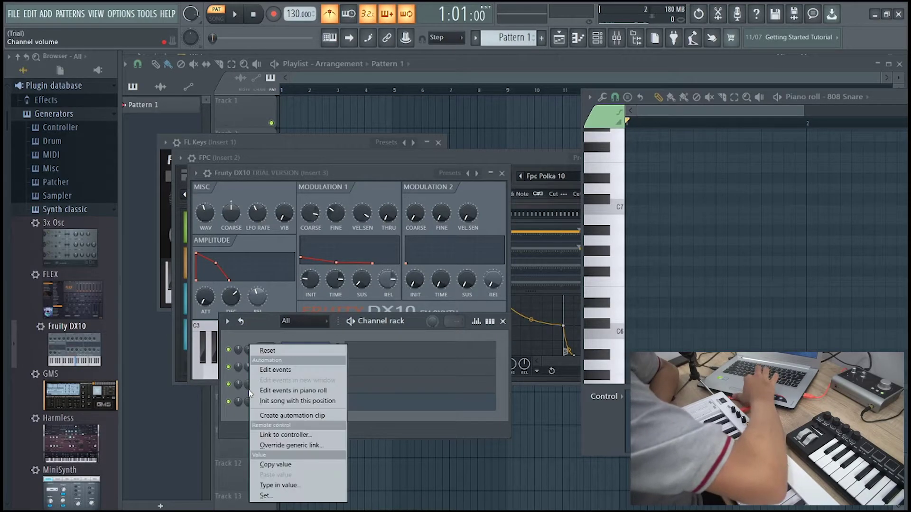
click(295, 435)
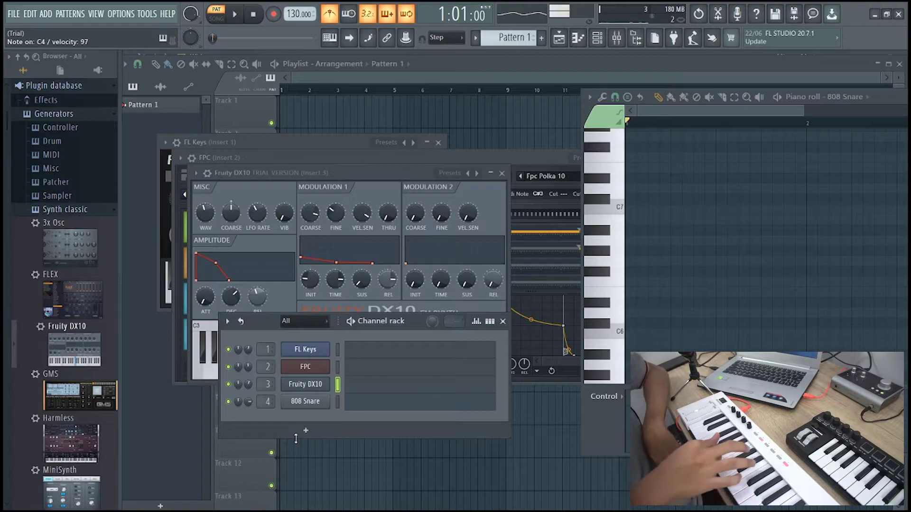
- Show the mixer and link the Master track's volume fader to a control on the MIDI keyboard
click(617, 40)
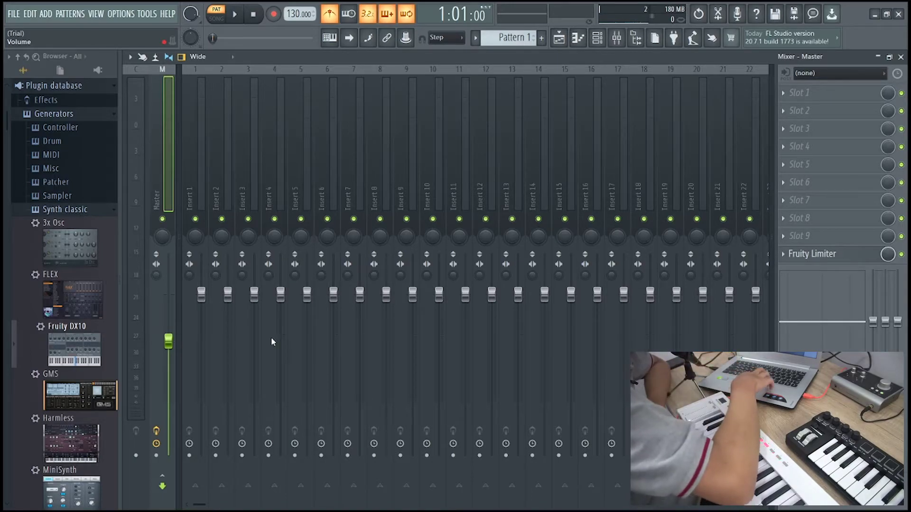
right_click(168, 340)
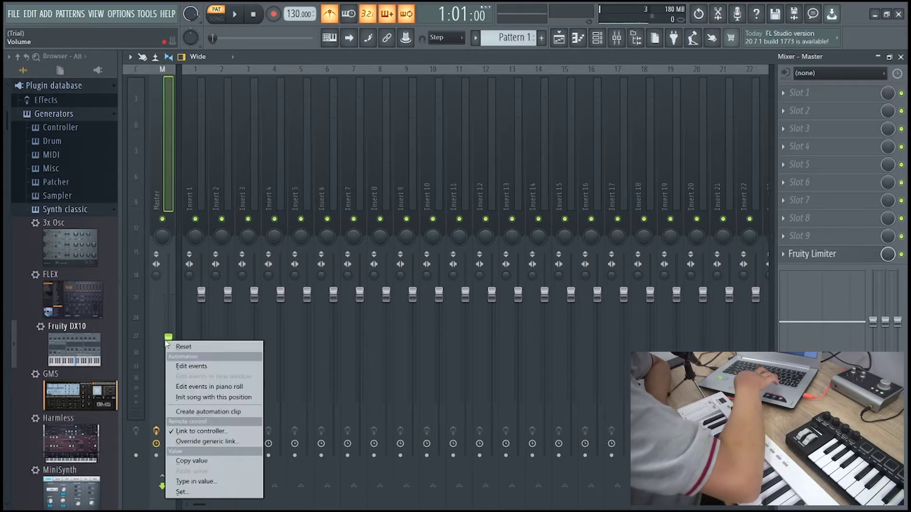
click(223, 432)
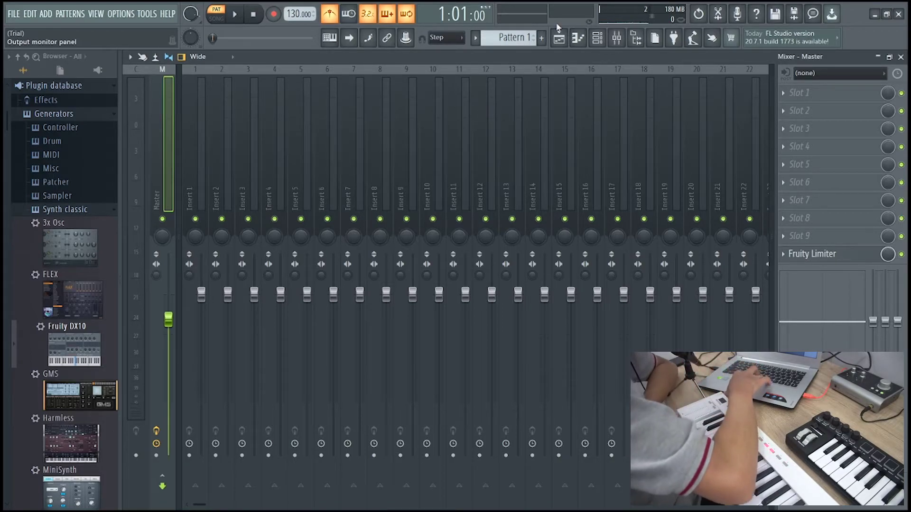
- Examine the playlist, the channel rack and the FL Keys piano roll
click(560, 39)
click(561, 40)
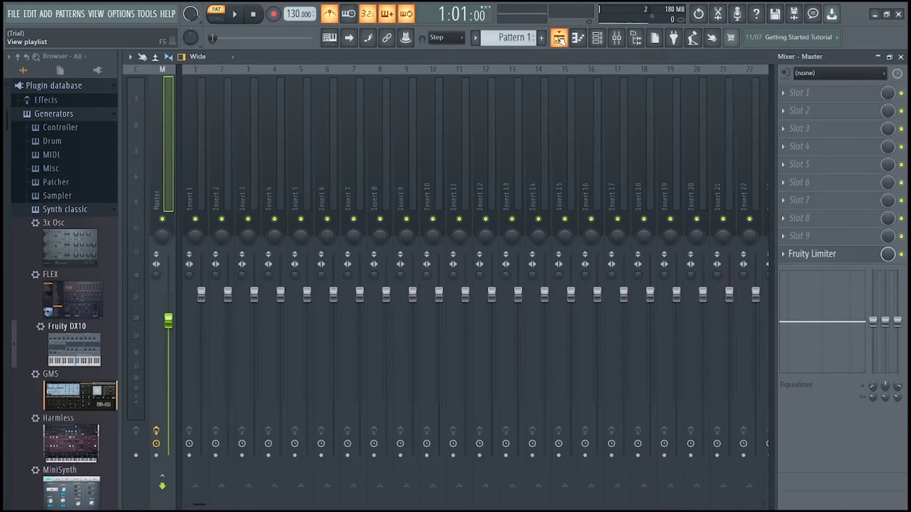
click(560, 40)
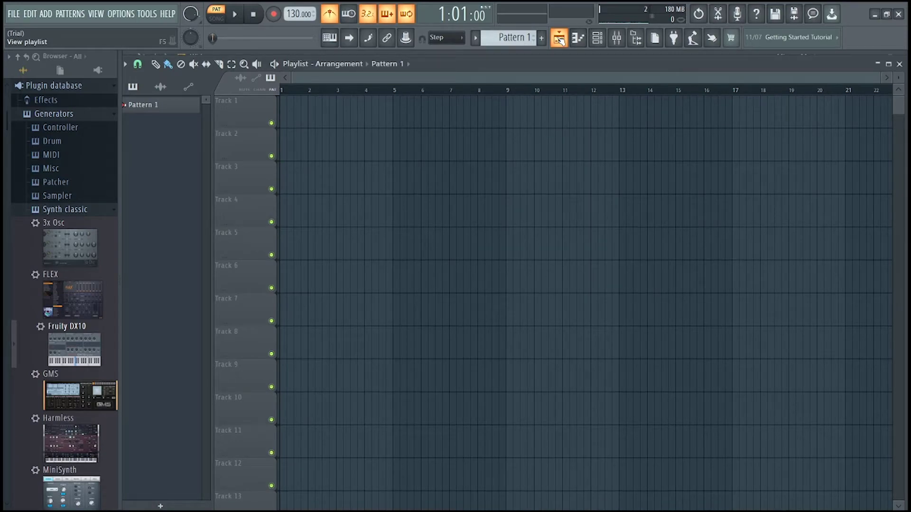
click(597, 39)
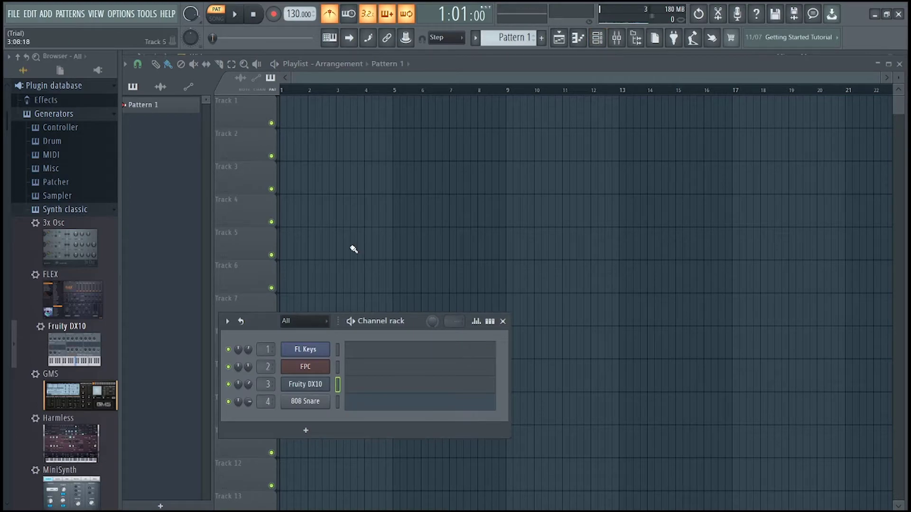
click(368, 355)
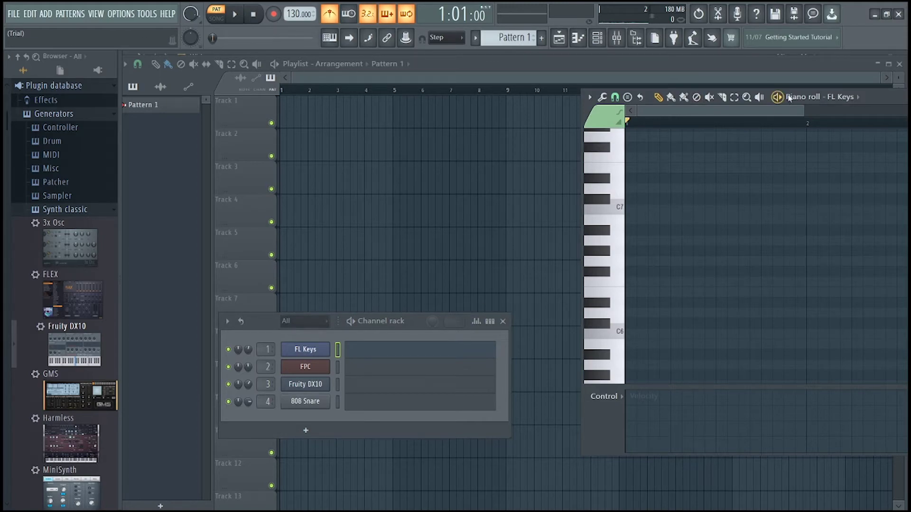
drag(788, 97, 534, 103)
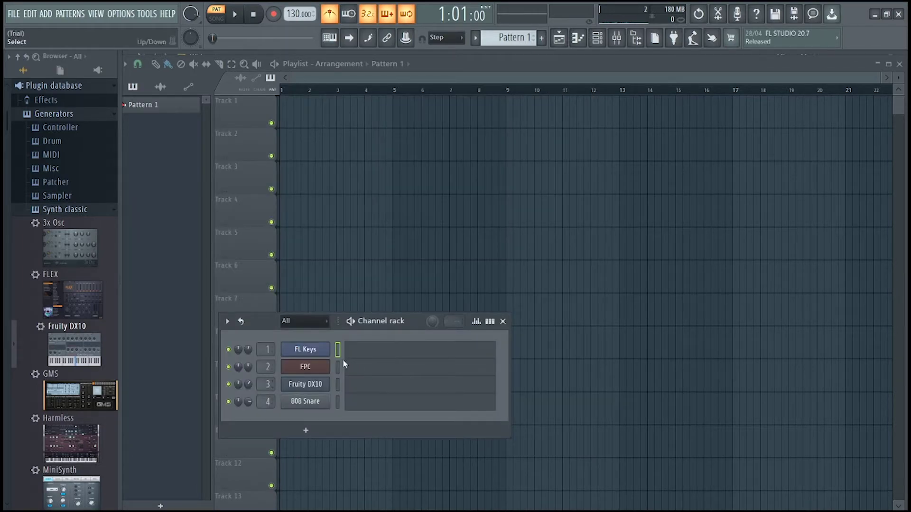
- Switch the playlist to song mode and set its time selection from bar 1 to bar 5
click(288, 90)
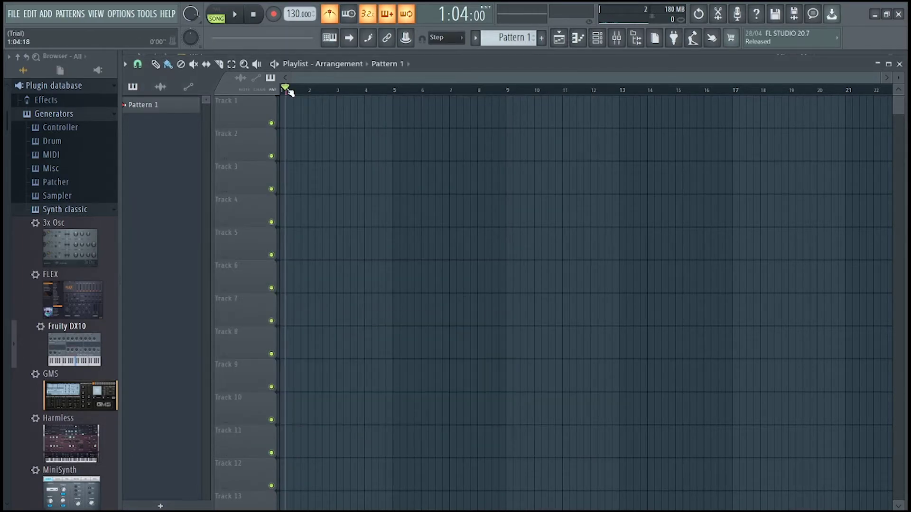
drag(297, 93, 395, 90)
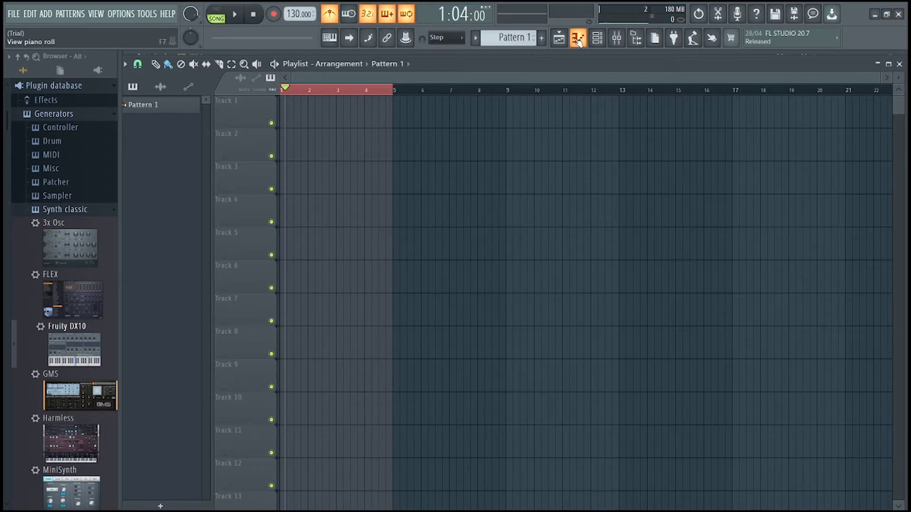
- With the channel rack shown, arm recording of notes and automation and record an FL Keys part over the selected bars
click(597, 42)
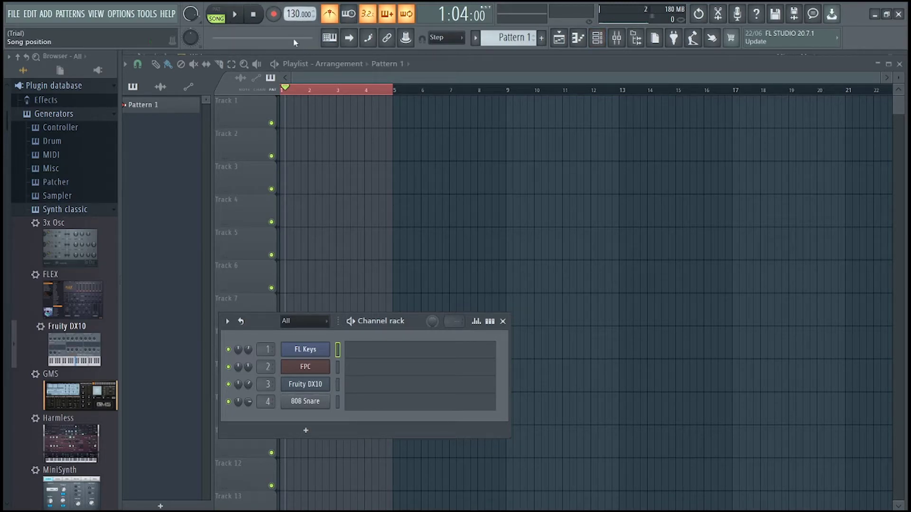
click(274, 14)
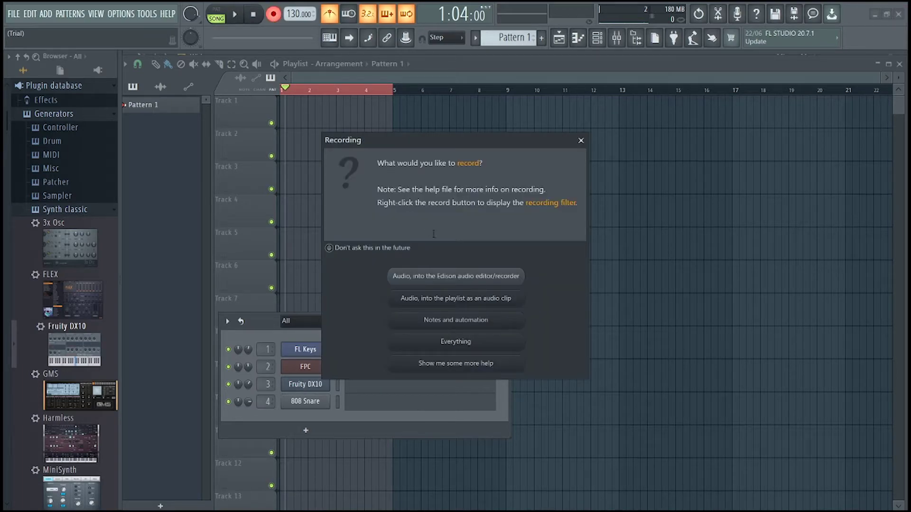
click(489, 324)
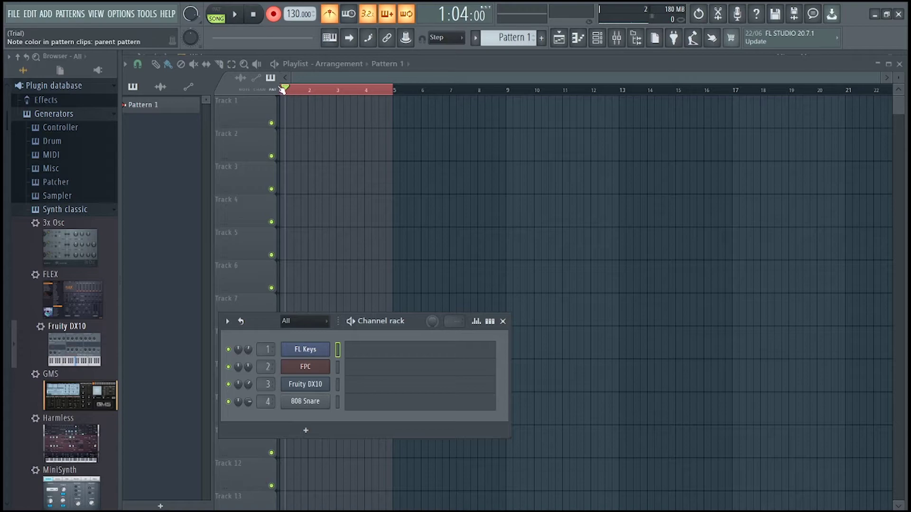
drag(282, 90, 301, 95)
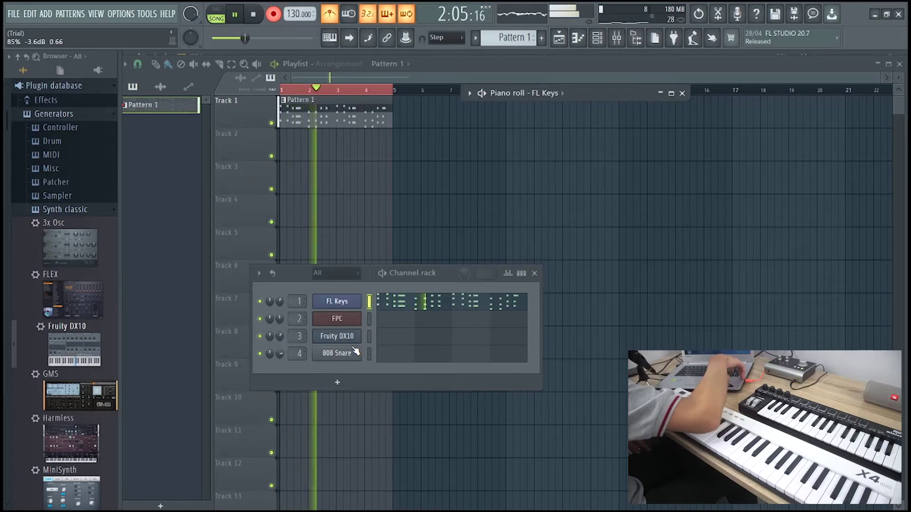
- Select the FPC channel as the recording target while the song loops
click(369, 318)
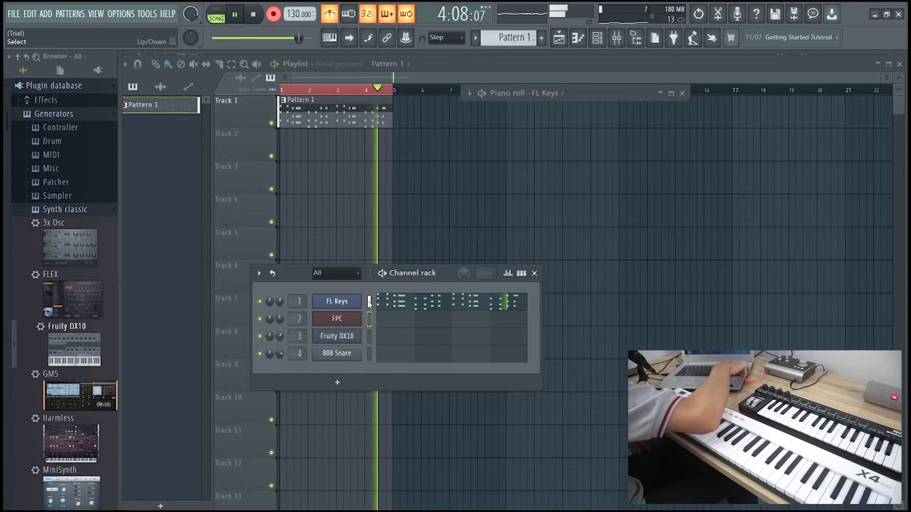